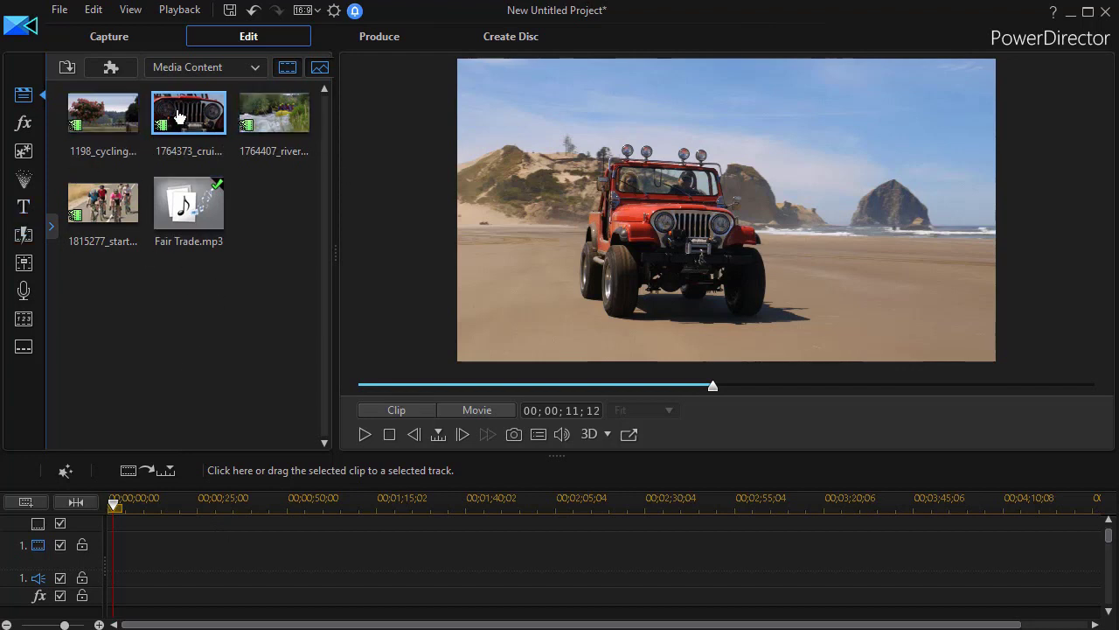
Step: Place the 1764373_cruisingOnTheBeach jeep clip at the start of video track 1
drag(184, 116, 91, 579)
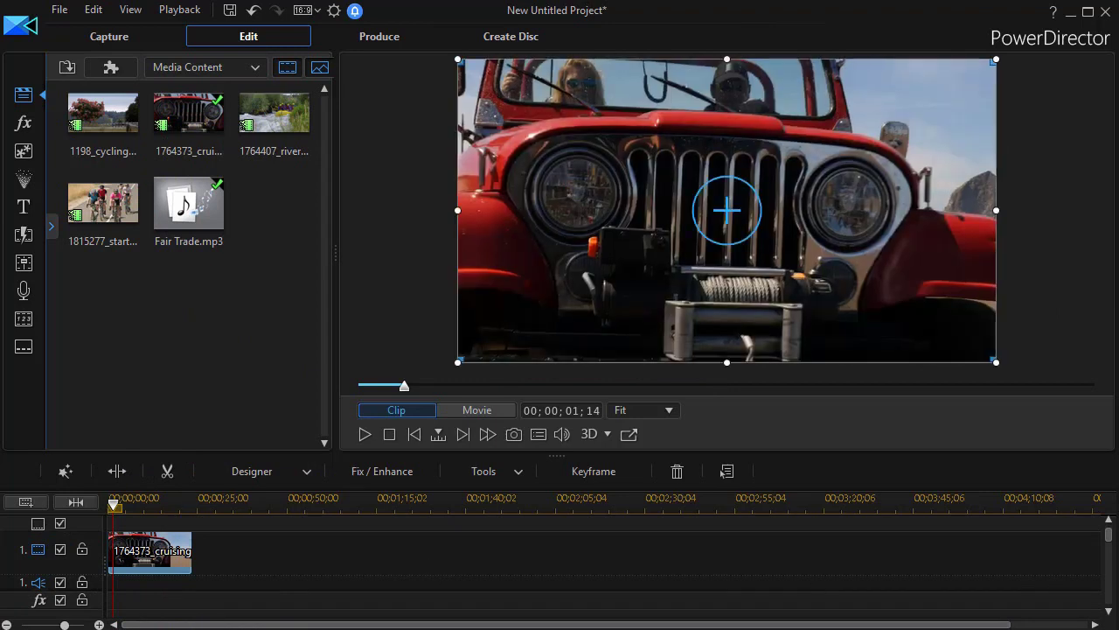
Step: Put the starting-race, river-rafting and second cycling clips on video tracks 2, 3 and 4
drag(1107, 544, 1107, 549)
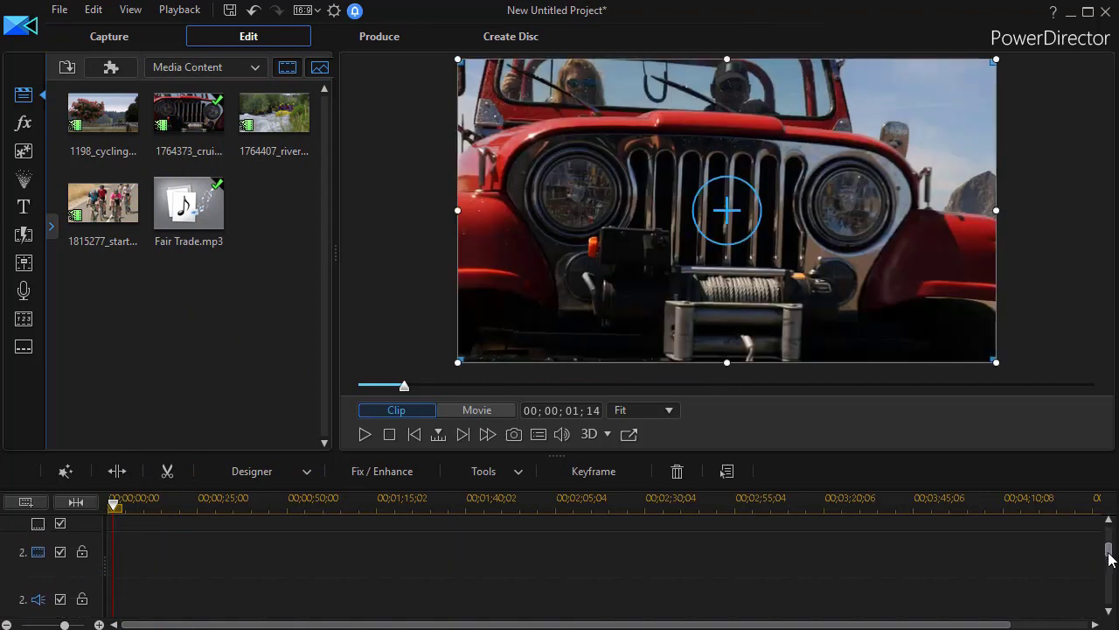
drag(105, 205, 88, 595)
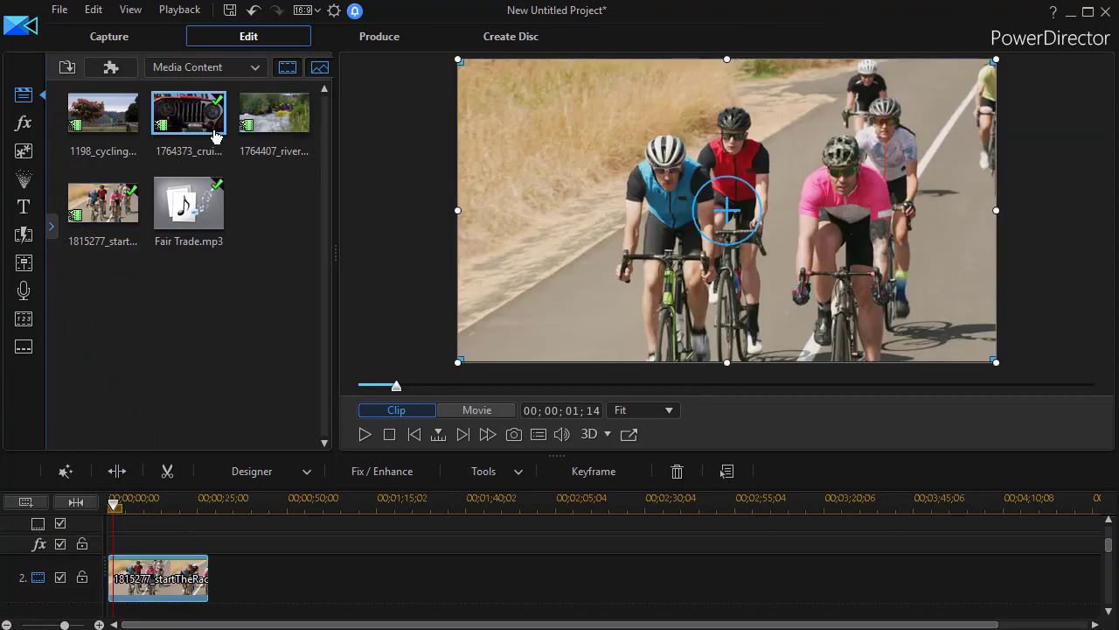
drag(293, 131, 117, 600)
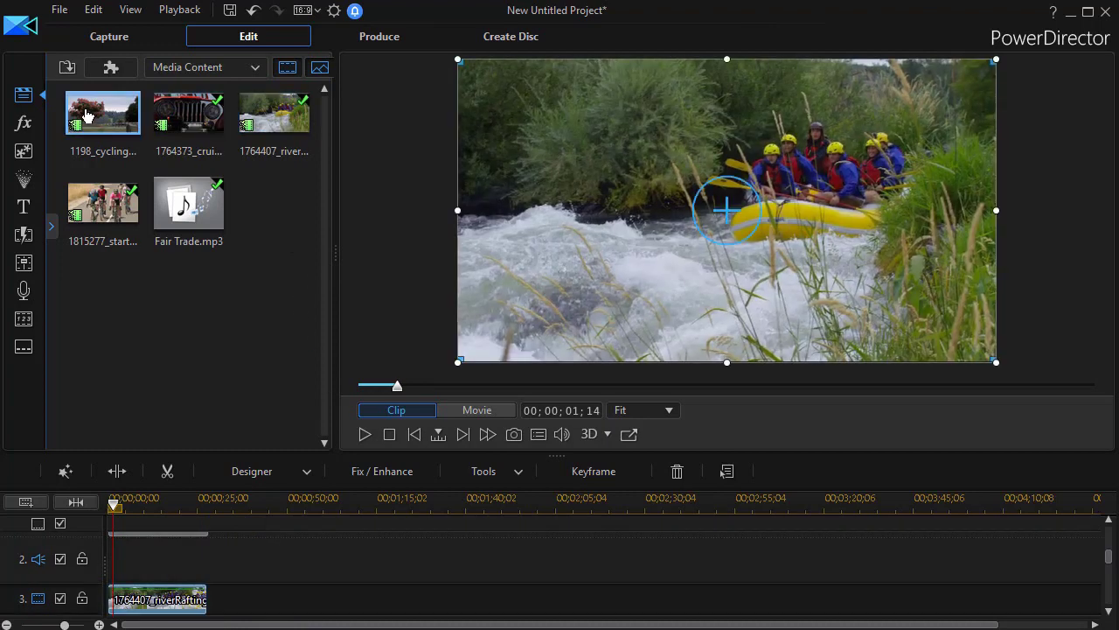
drag(84, 111, 96, 560)
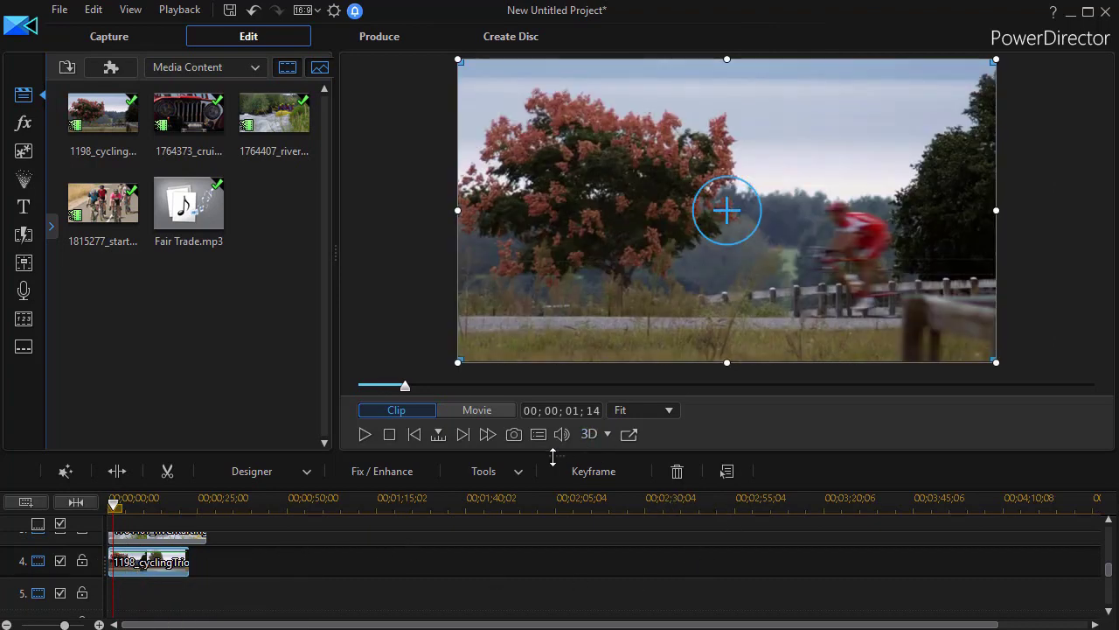
Step: Enlarge the timeline to check all four tracks, then restore the larger preview
drag(553, 456, 543, 312)
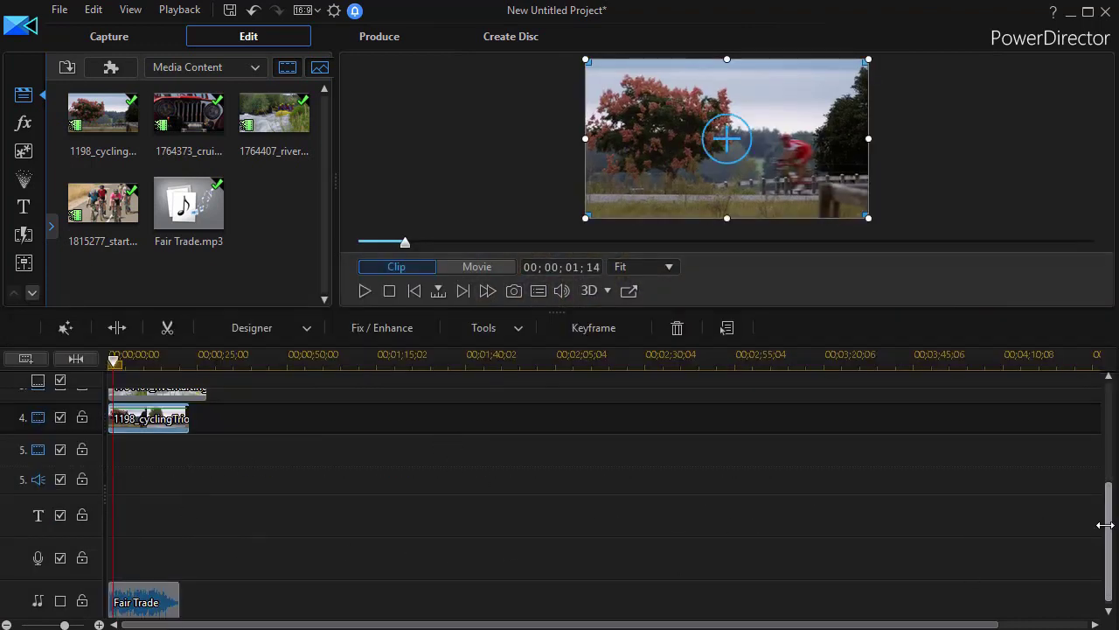
drag(1108, 530, 1103, 477)
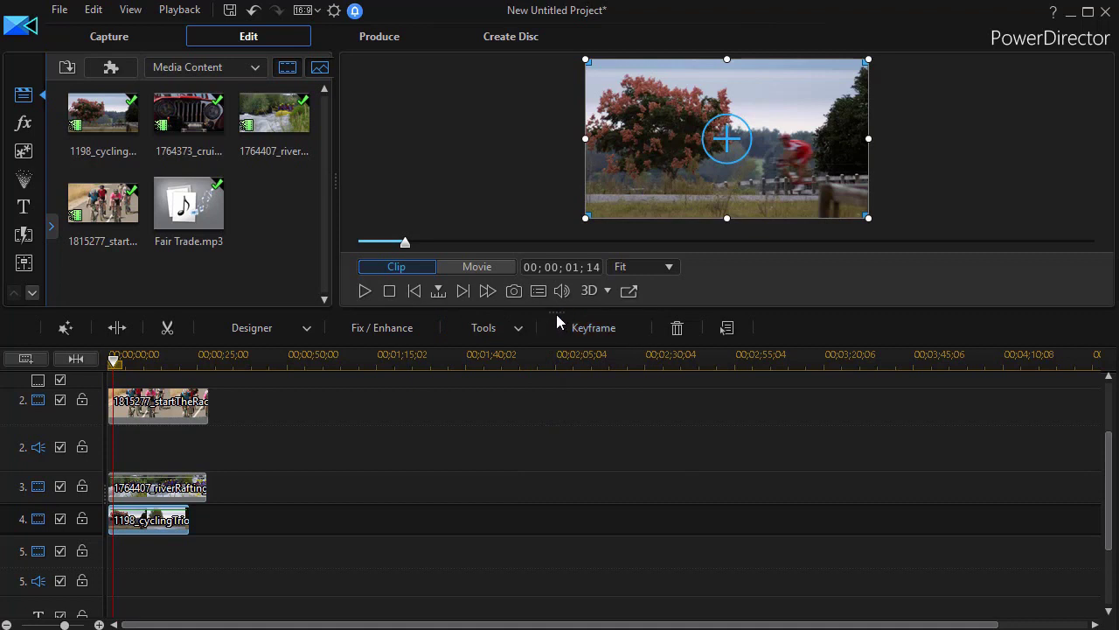
drag(561, 311, 528, 521)
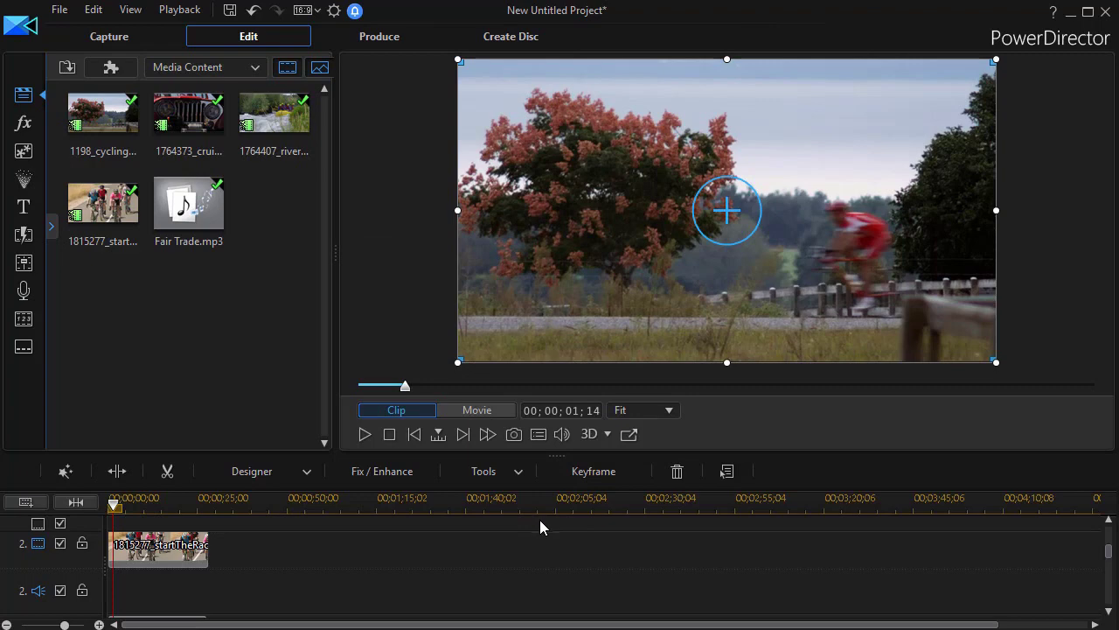
click(333, 11)
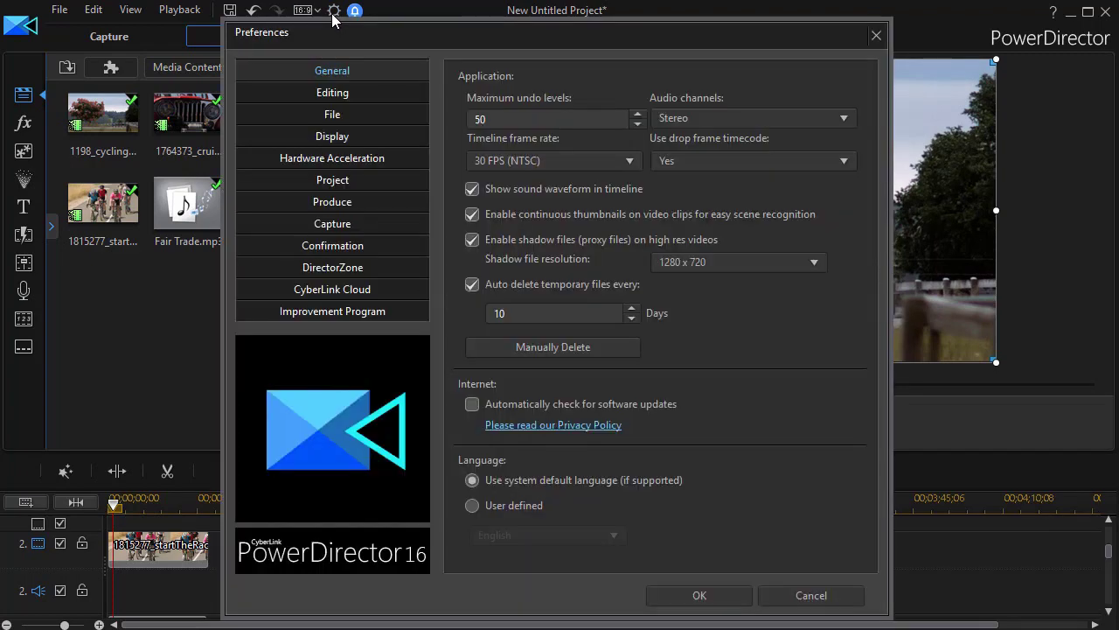
click(337, 137)
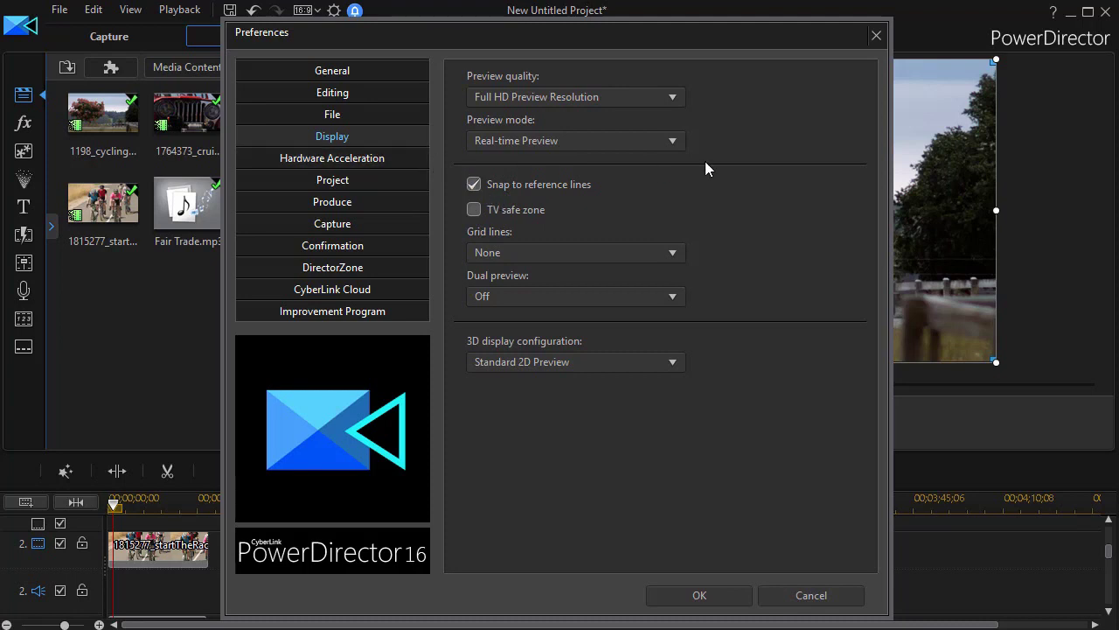
click(673, 254)
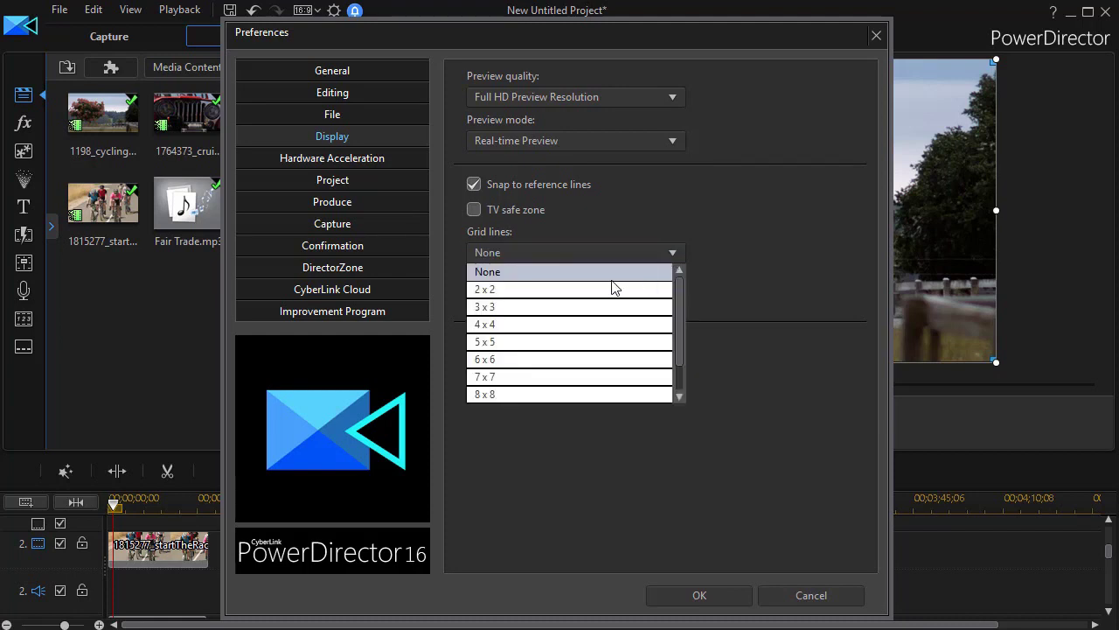
drag(680, 364, 677, 404)
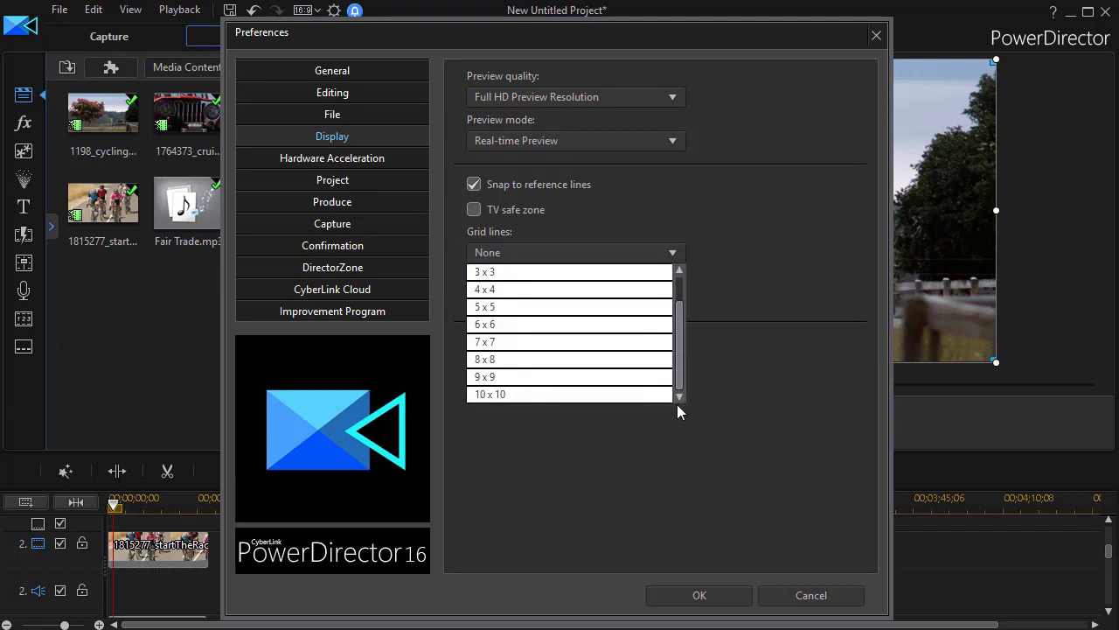
click(779, 296)
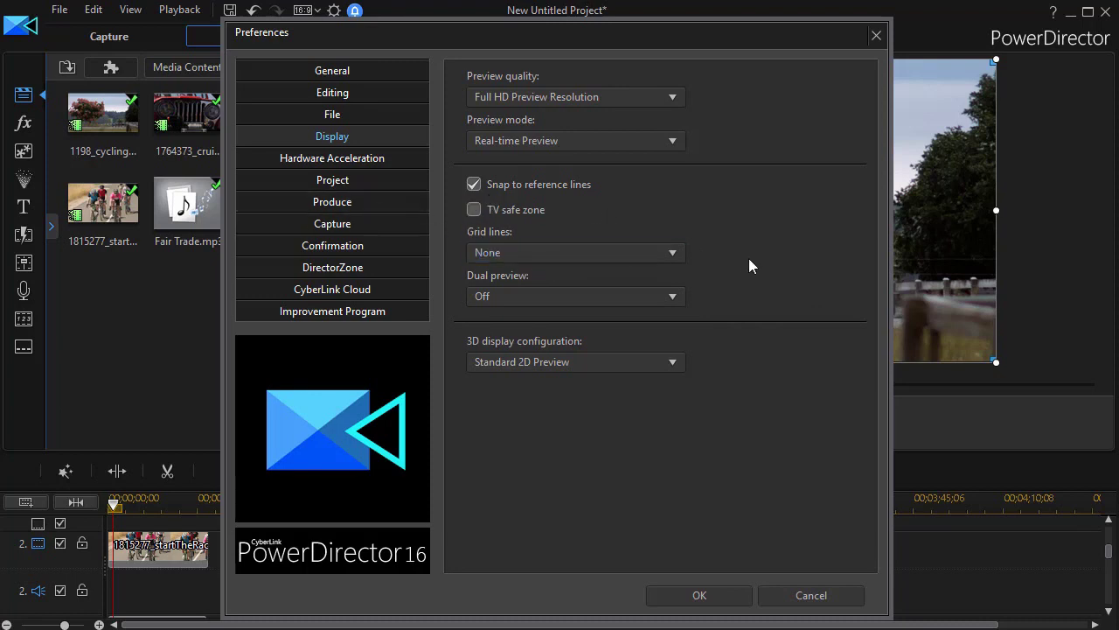
click(796, 595)
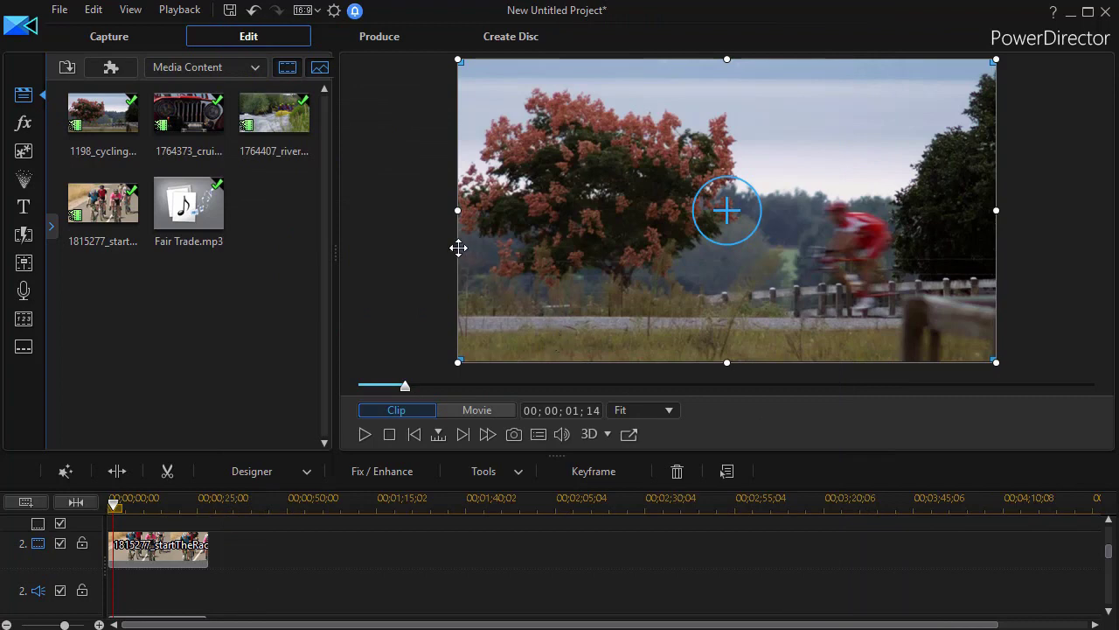
Step: Turn TV Safe Zone on and set Grid Lines to 2 x 2 from the preview's context menu
right_click(403, 208)
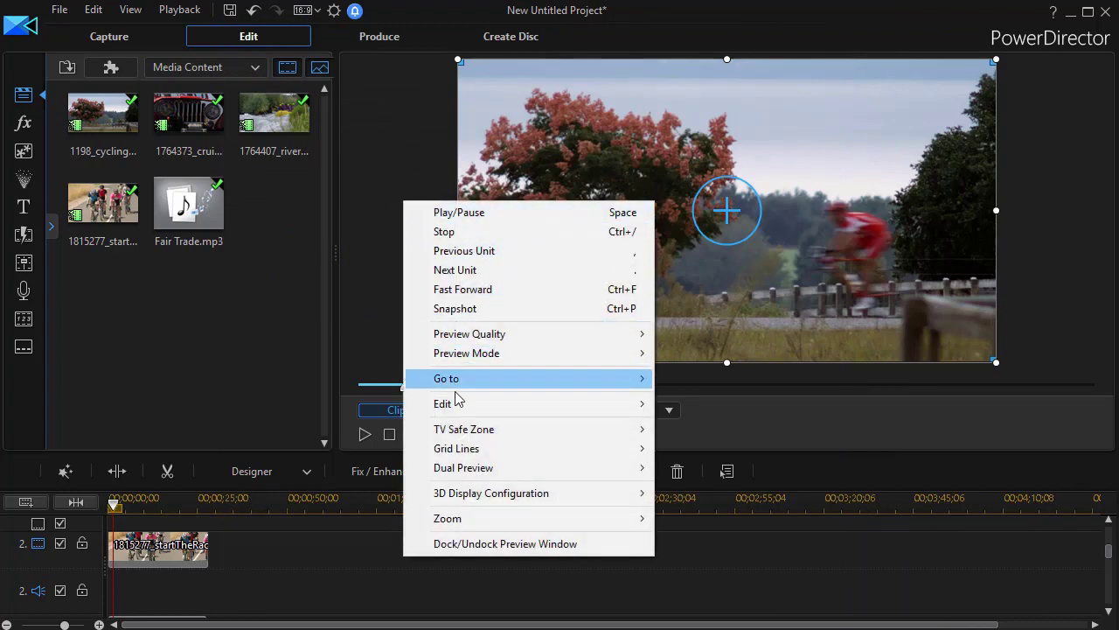
mouse_move(473, 436)
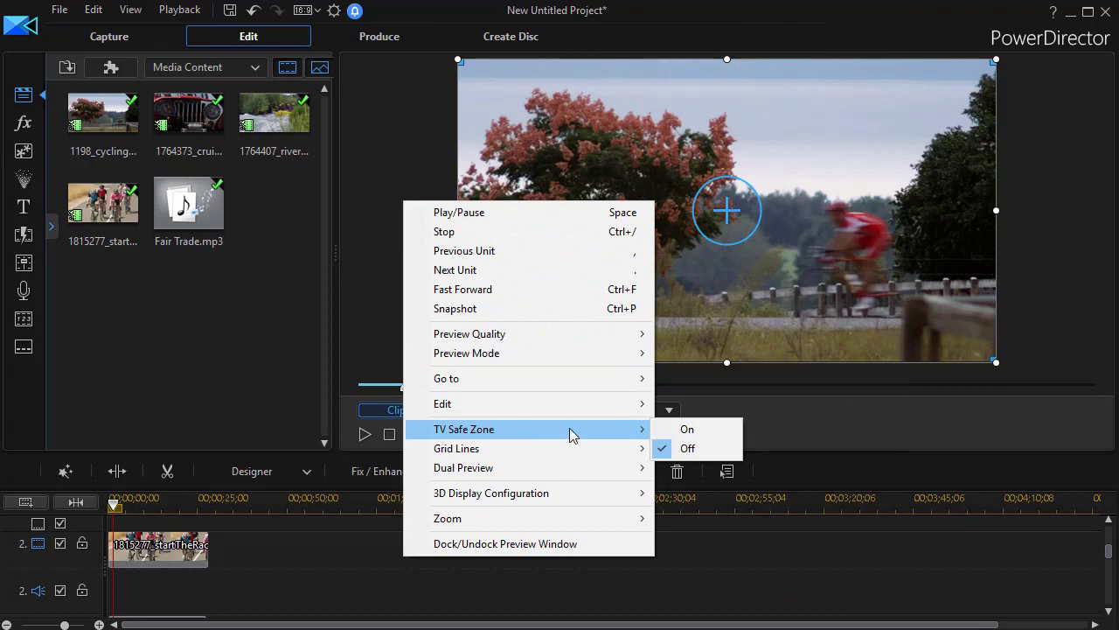
click(689, 429)
right_click(395, 243)
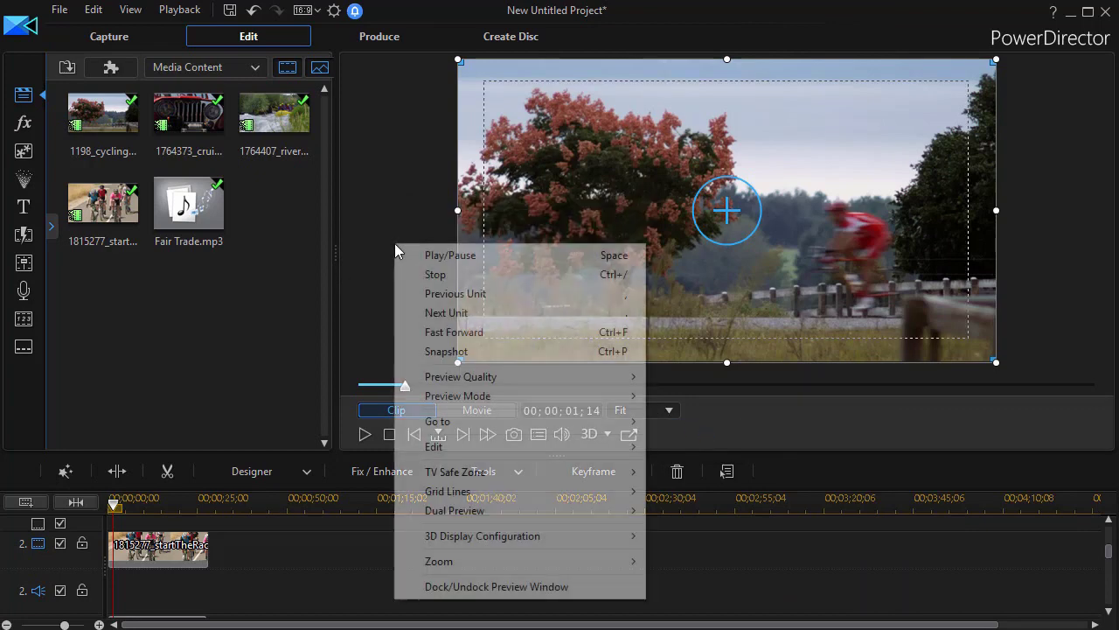
mouse_move(489, 498)
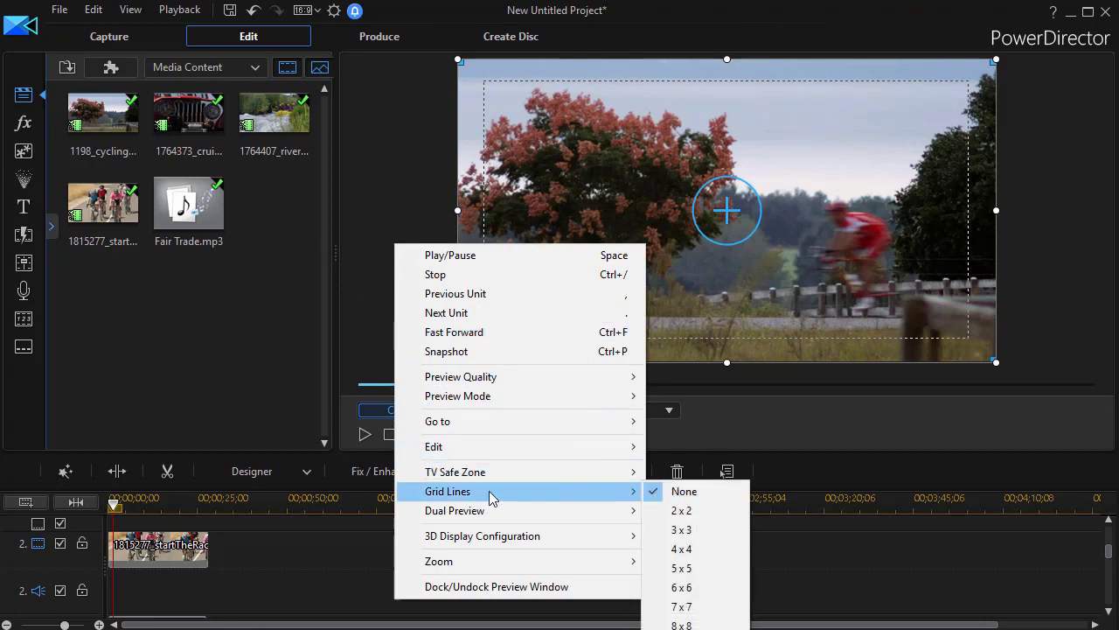
click(692, 509)
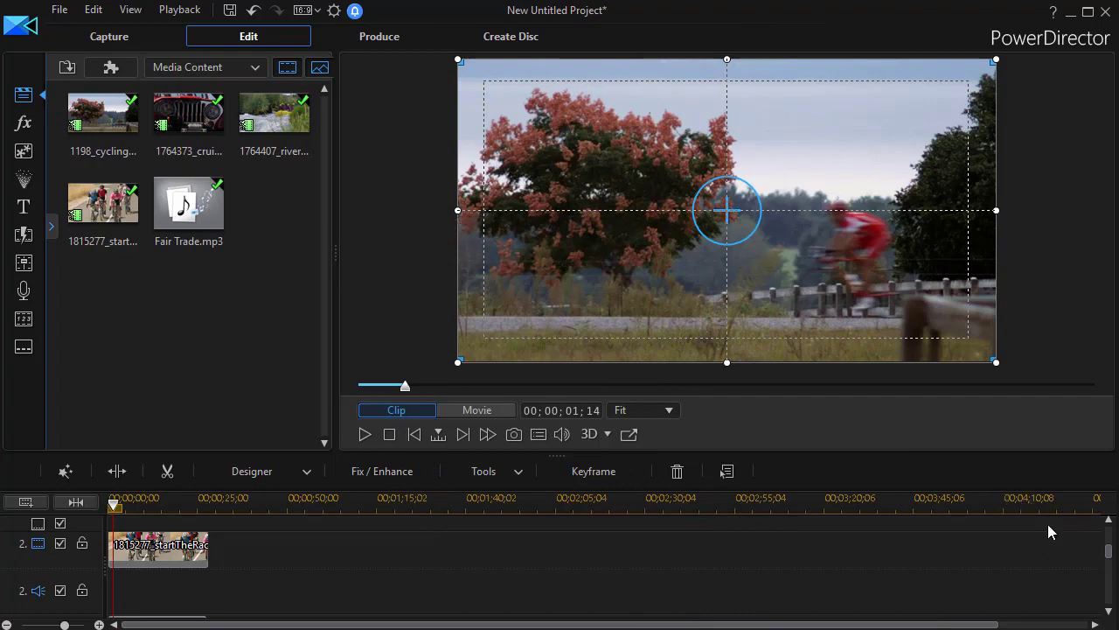
Step: Resize the track 4 tree-and-cyclist clip into the bottom-right grid quadrant
drag(1109, 550, 1110, 577)
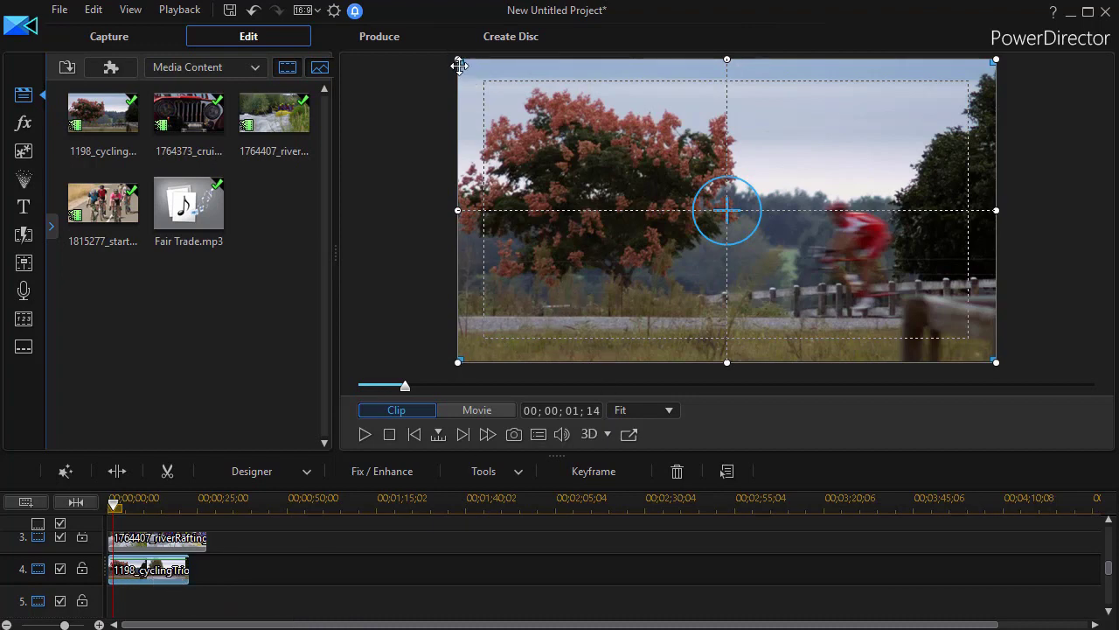
drag(456, 58, 724, 268)
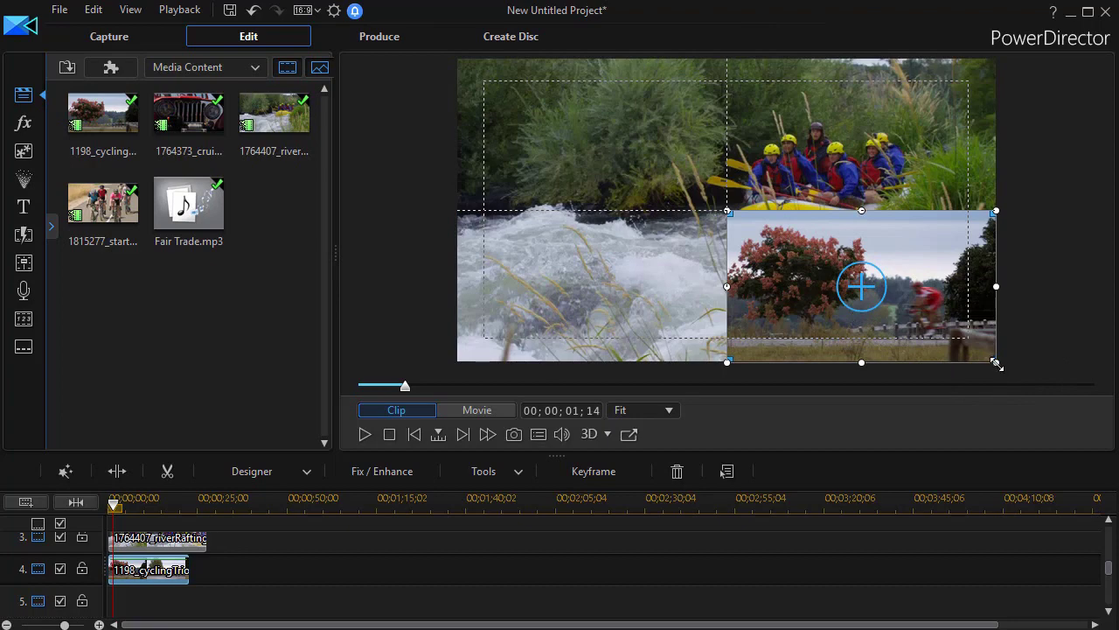
drag(996, 362, 945, 333)
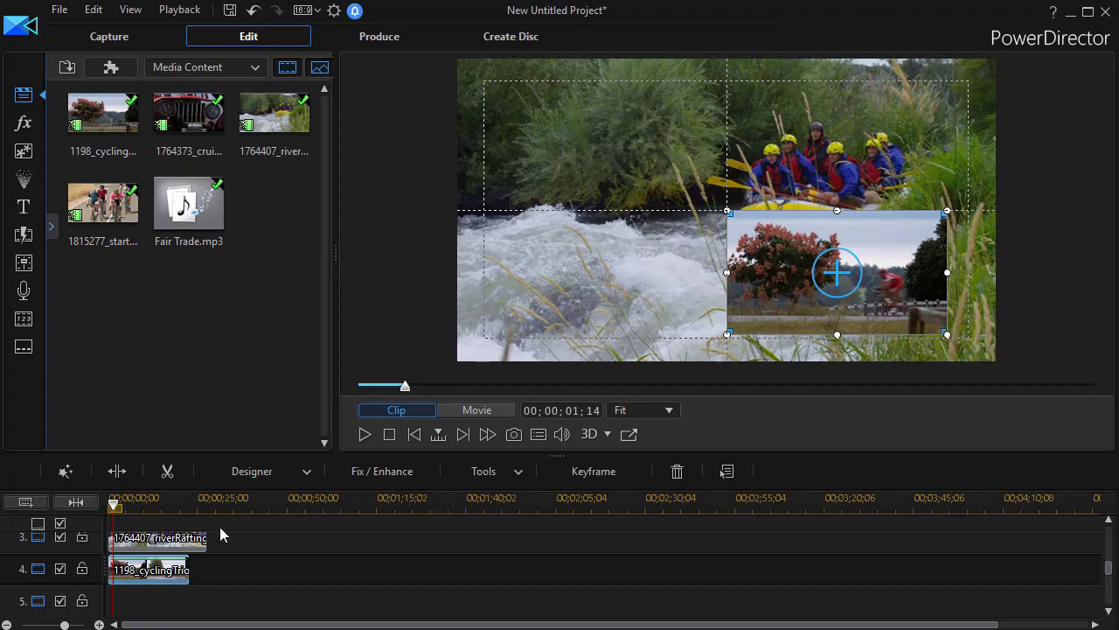
click(169, 544)
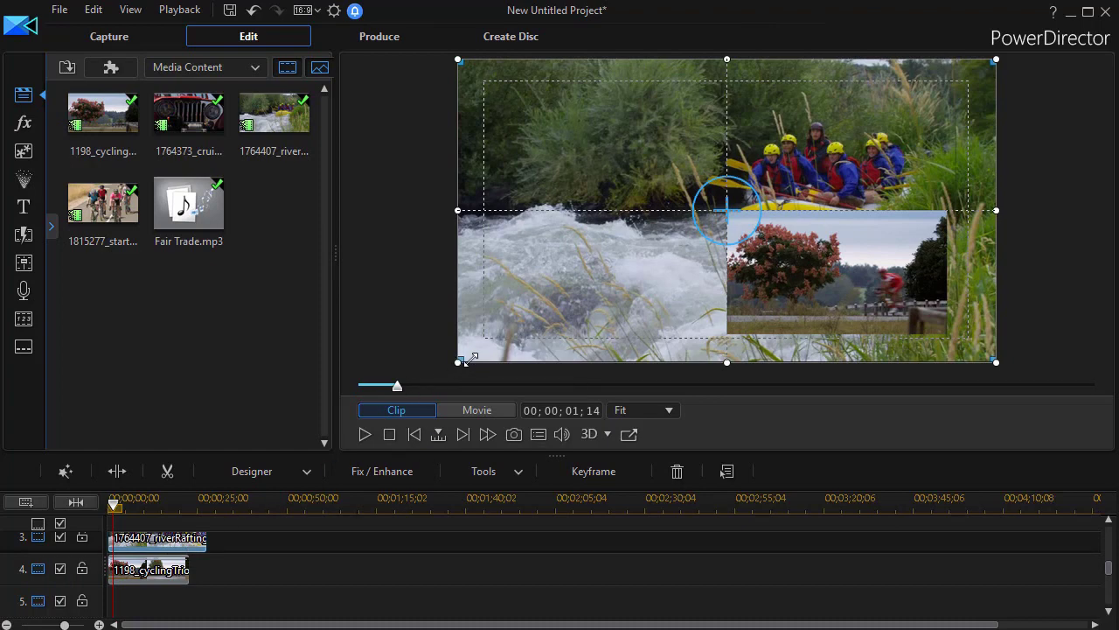
Step: Fit the rafting clip into the top-right quadrant and widen the cycling clip below to match
drag(465, 365, 759, 212)
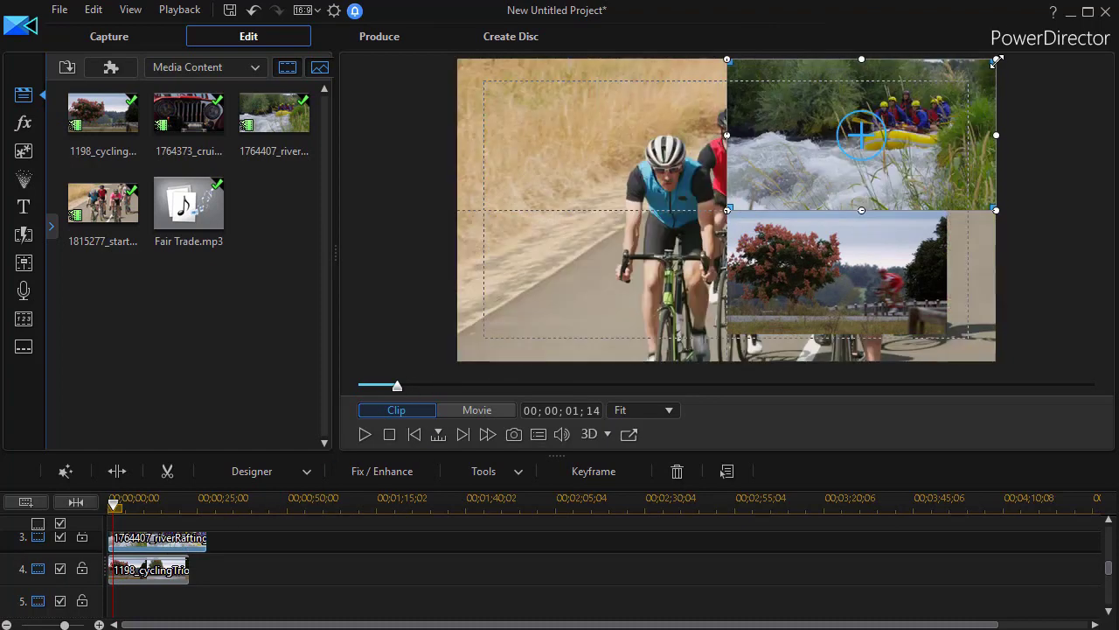
drag(996, 61, 955, 88)
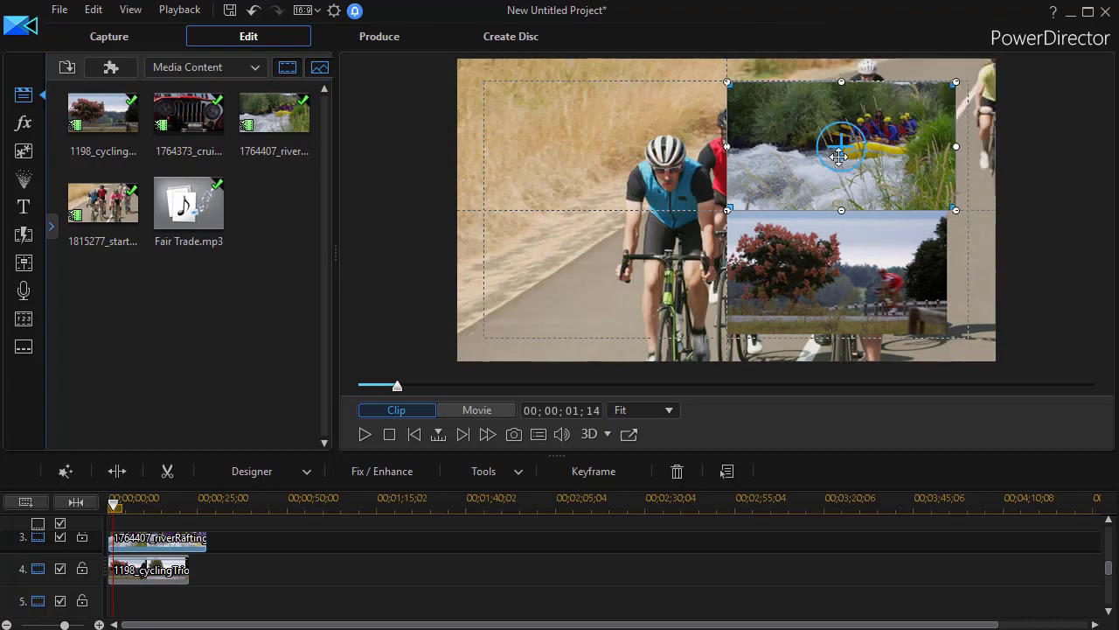
click(887, 317)
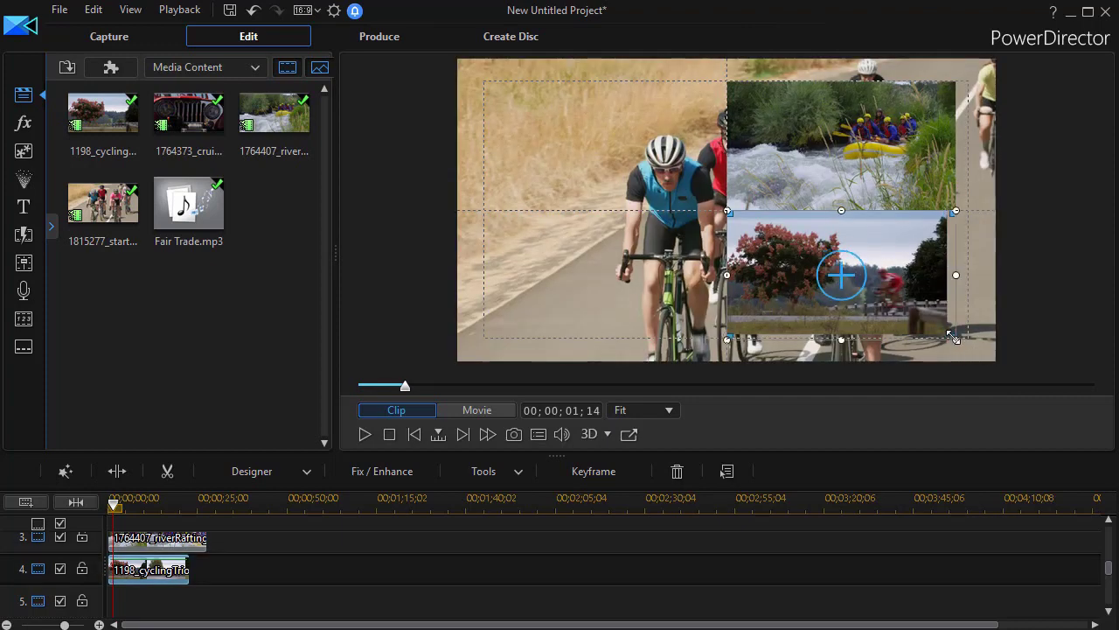
drag(948, 333, 956, 339)
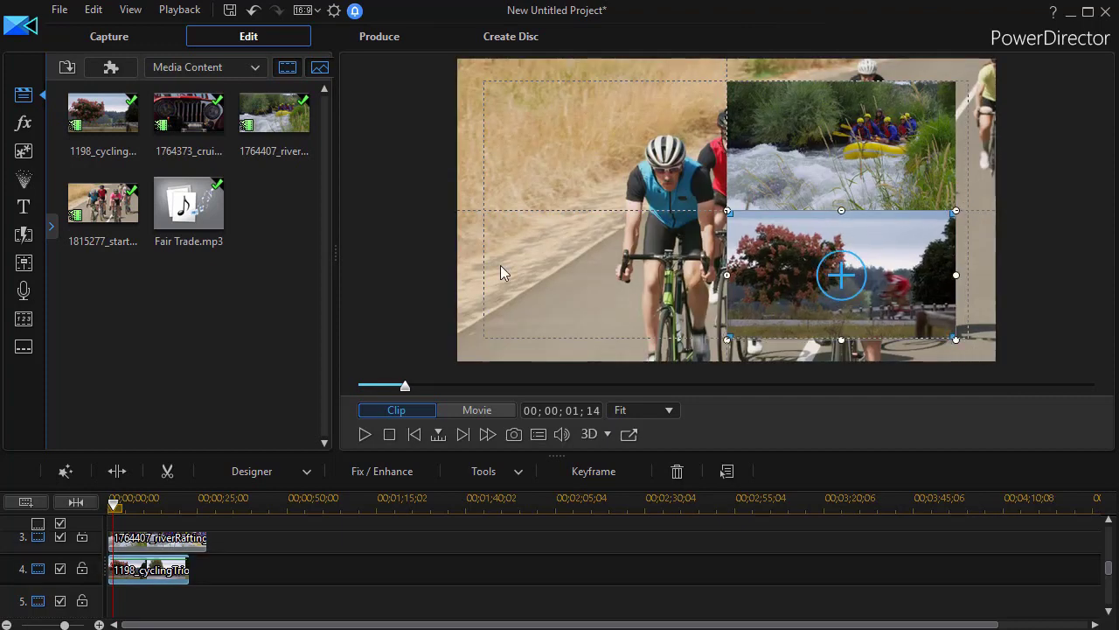
drag(1106, 572, 1110, 561)
Step: Resize the track 2 group cycling clip into the bottom-left grid quadrant
click(166, 575)
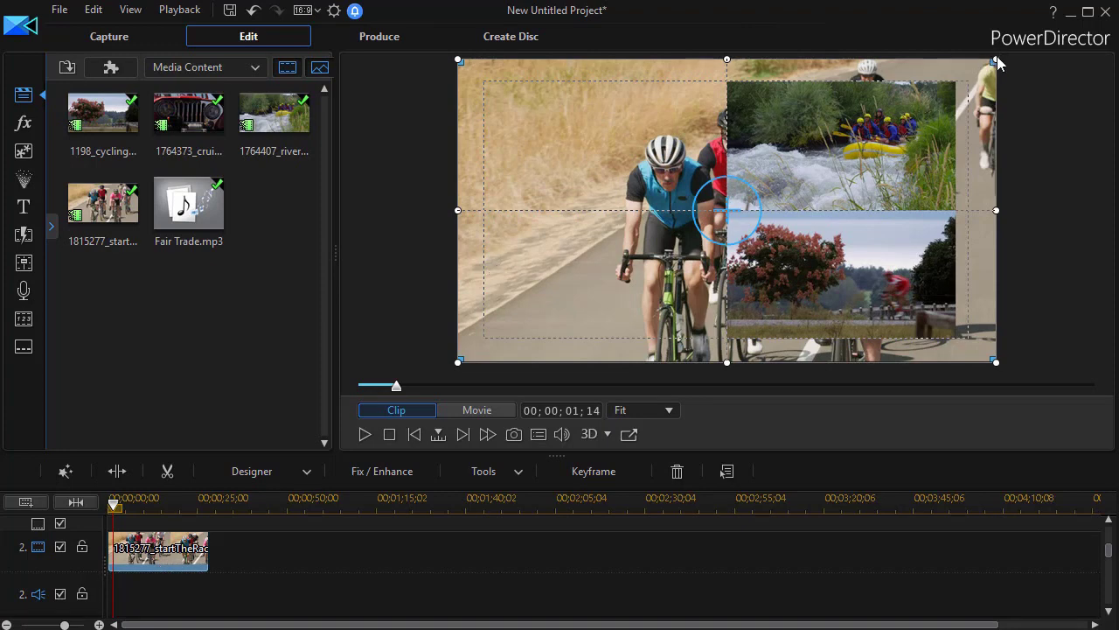
drag(996, 59, 726, 210)
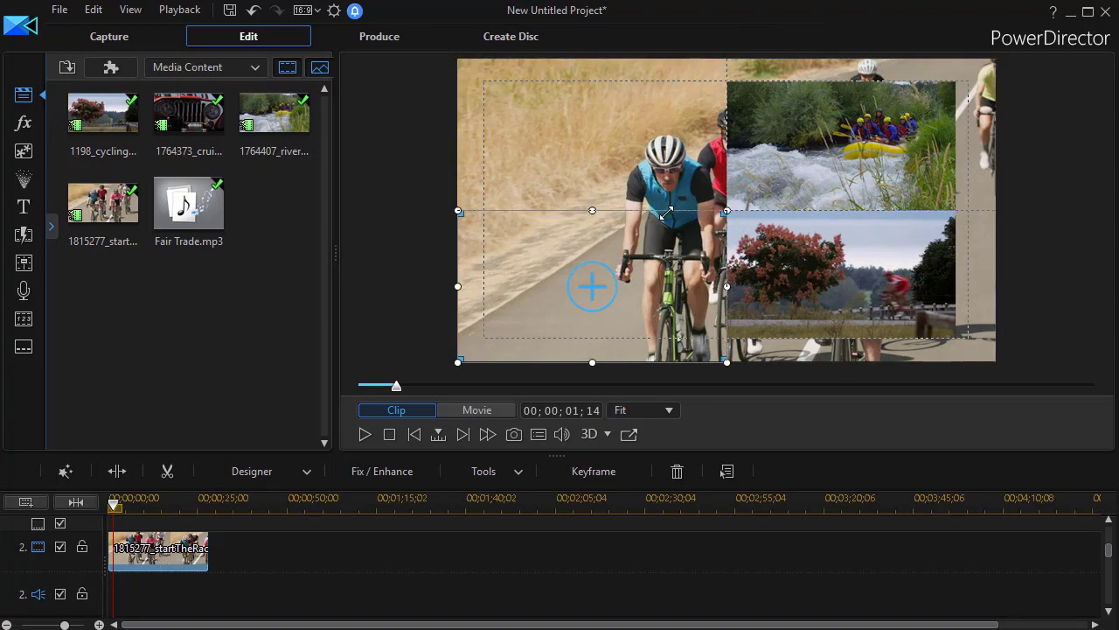
drag(459, 362, 498, 338)
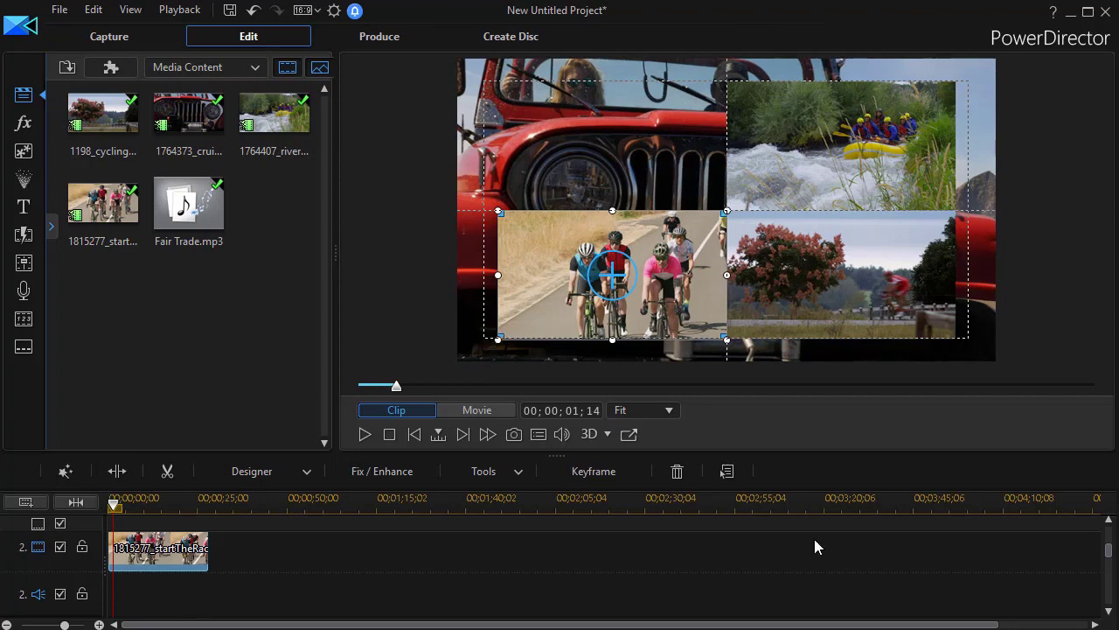
Step: Resize the track 1 jeep clip into the top-left quadrant, aligned with the grid
scroll(1106, 549, up, 2)
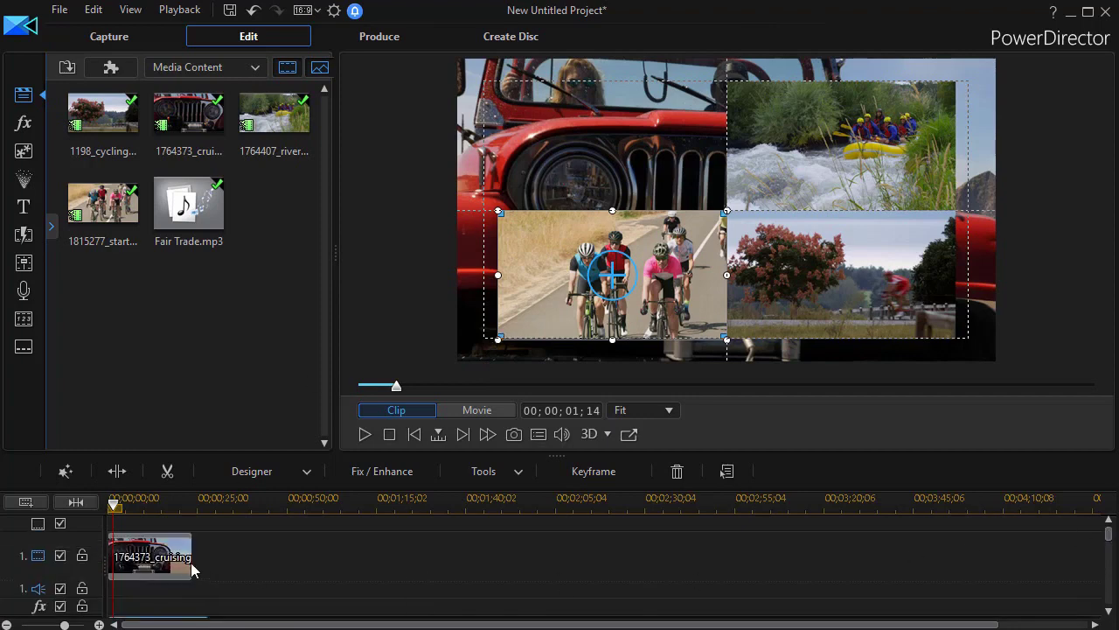
click(178, 561)
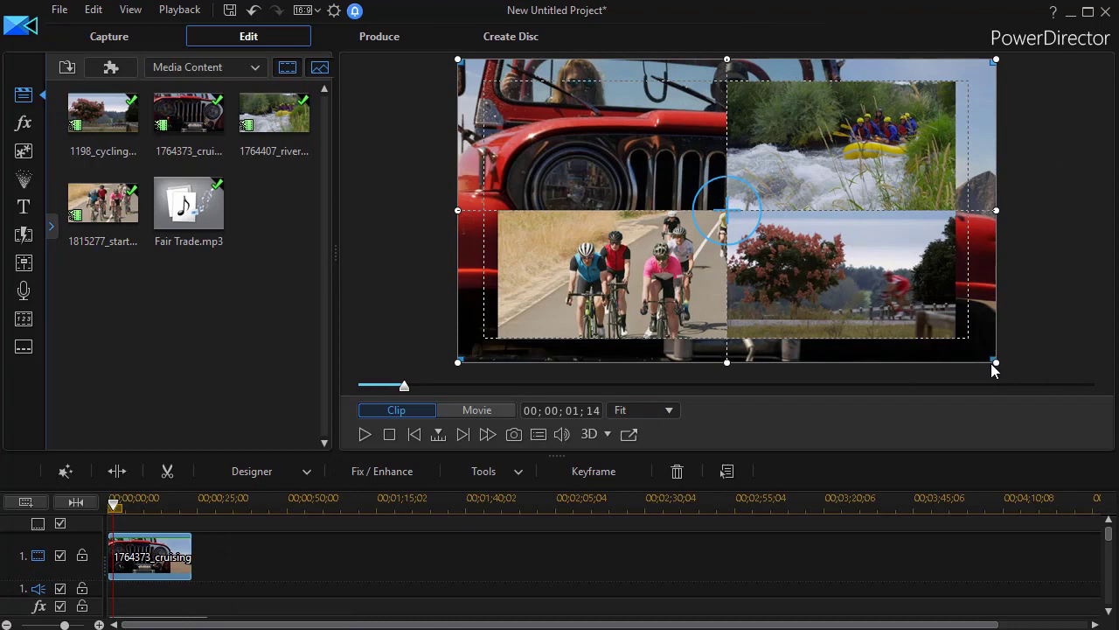
drag(998, 364, 727, 212)
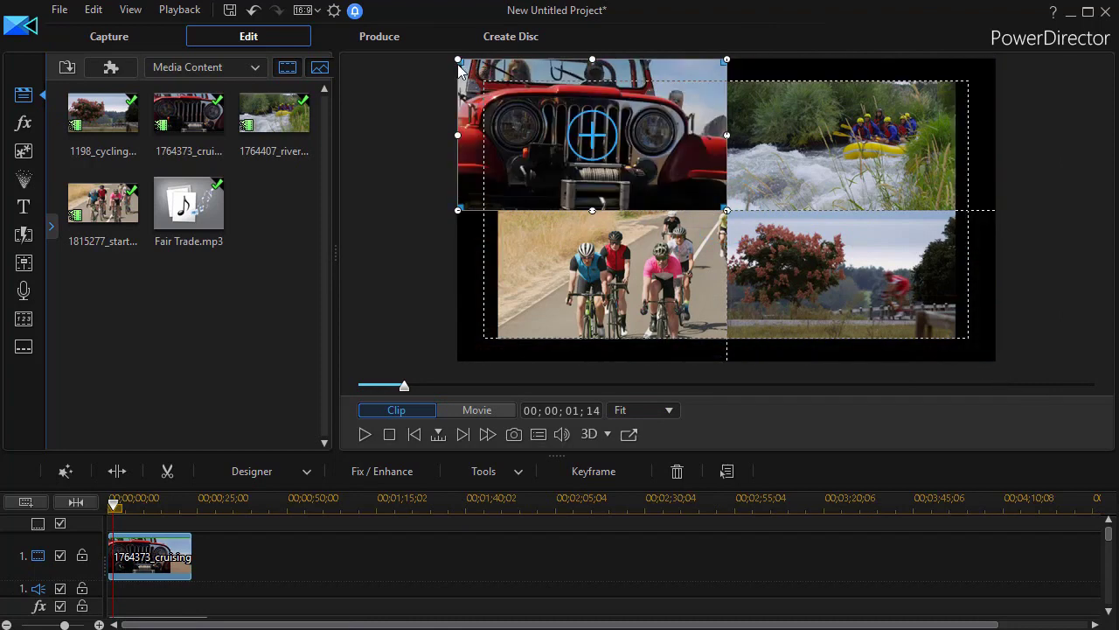
drag(455, 56, 501, 86)
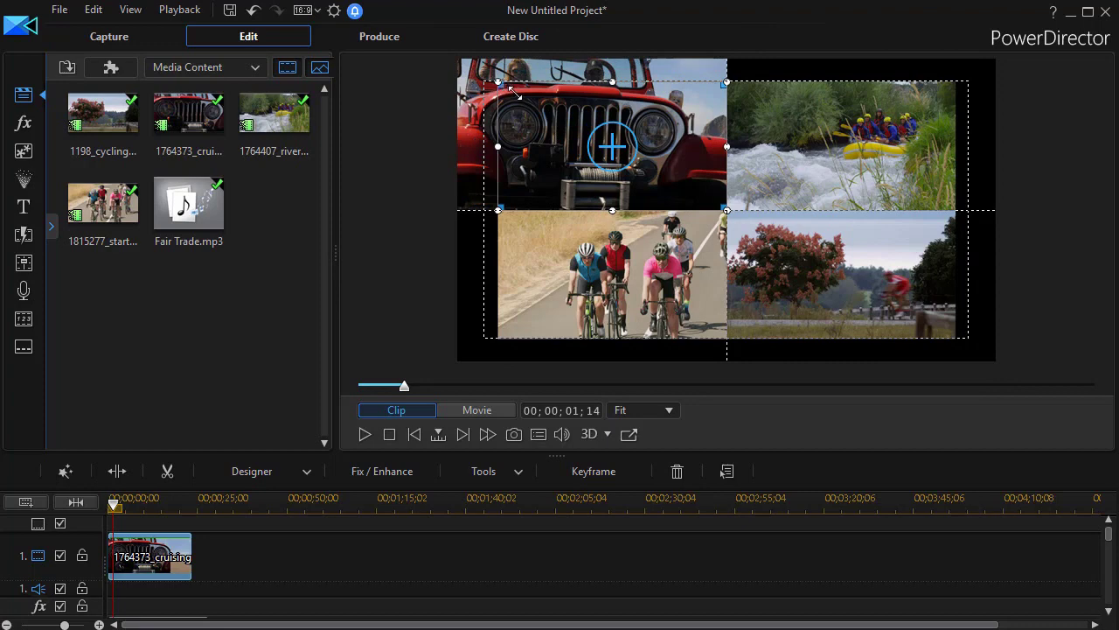
click(482, 411)
Step: Enable the Fair Trade music track, play the split-screen movie from 00;00;00;00, then stop
drag(1108, 531, 1108, 596)
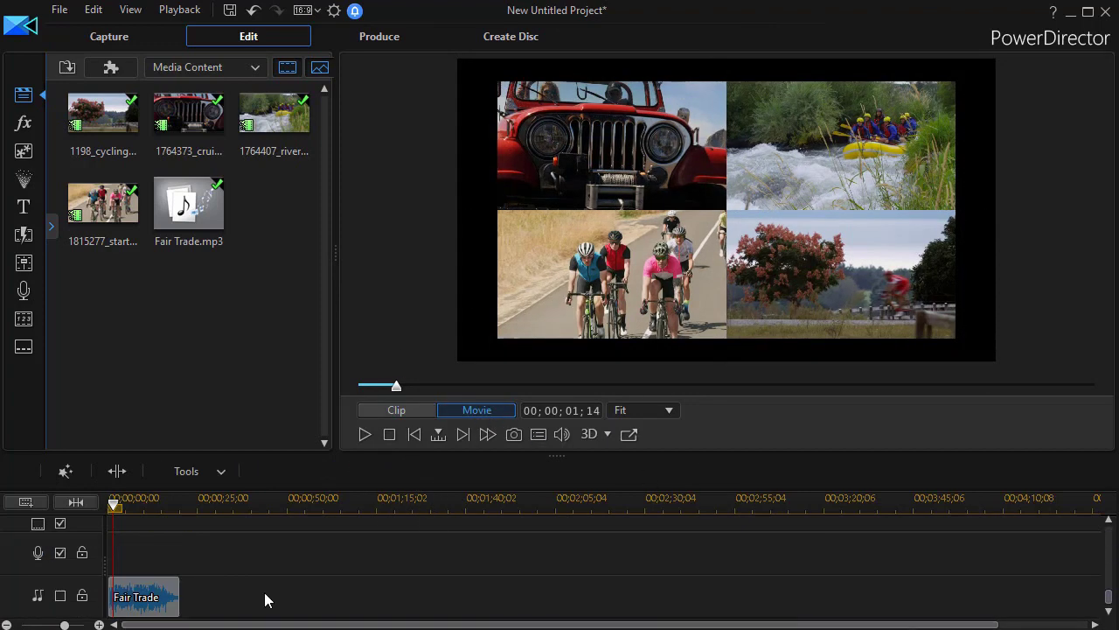
click(61, 596)
drag(396, 386, 358, 385)
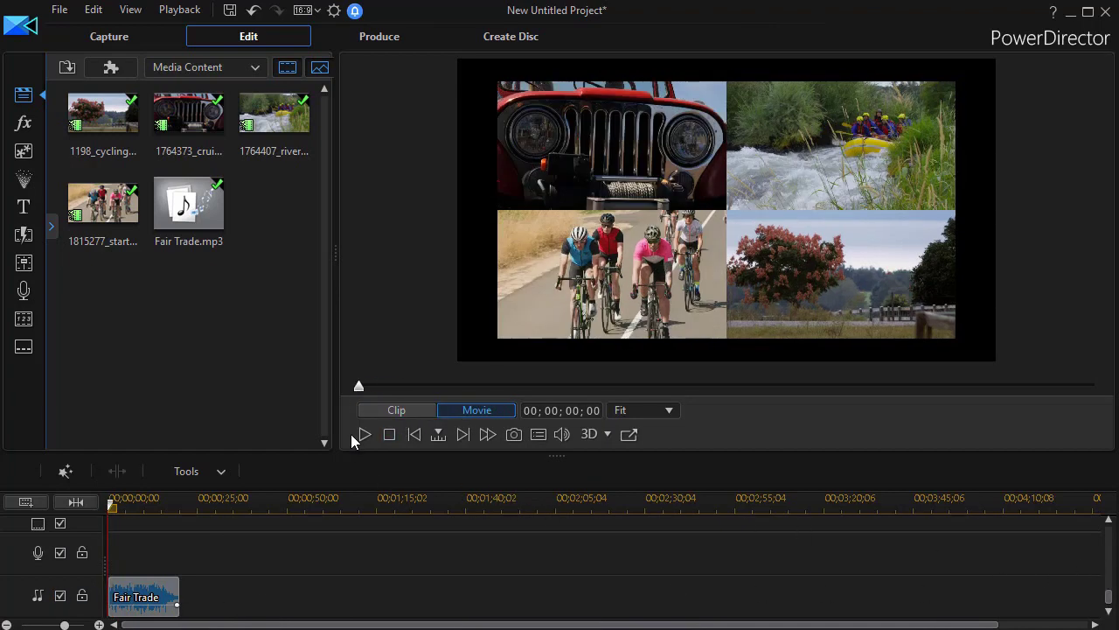
click(365, 434)
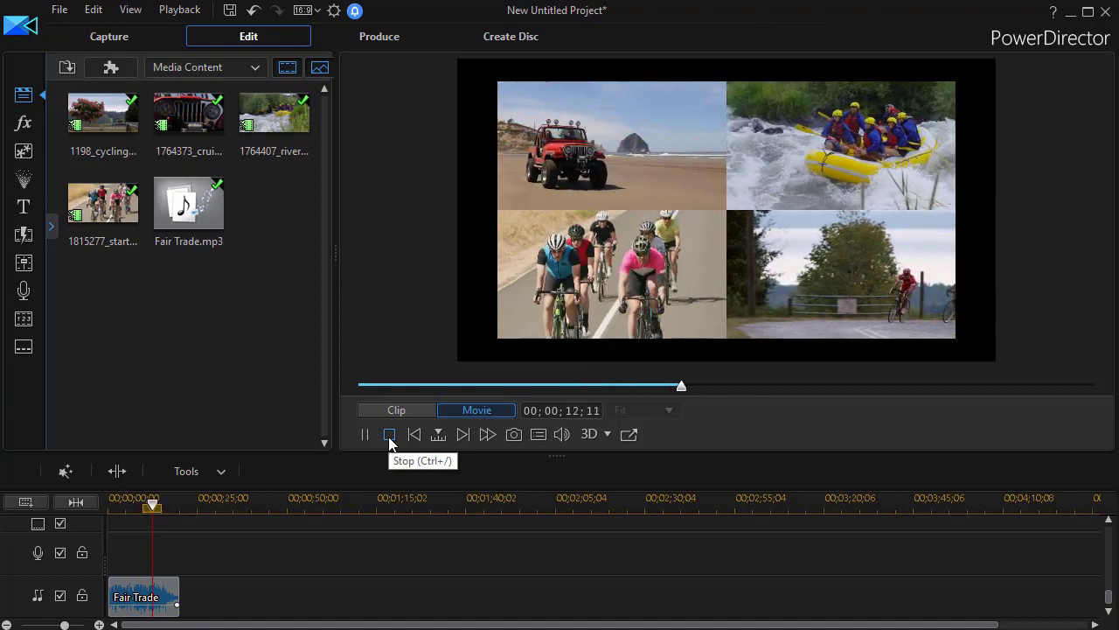
click(389, 435)
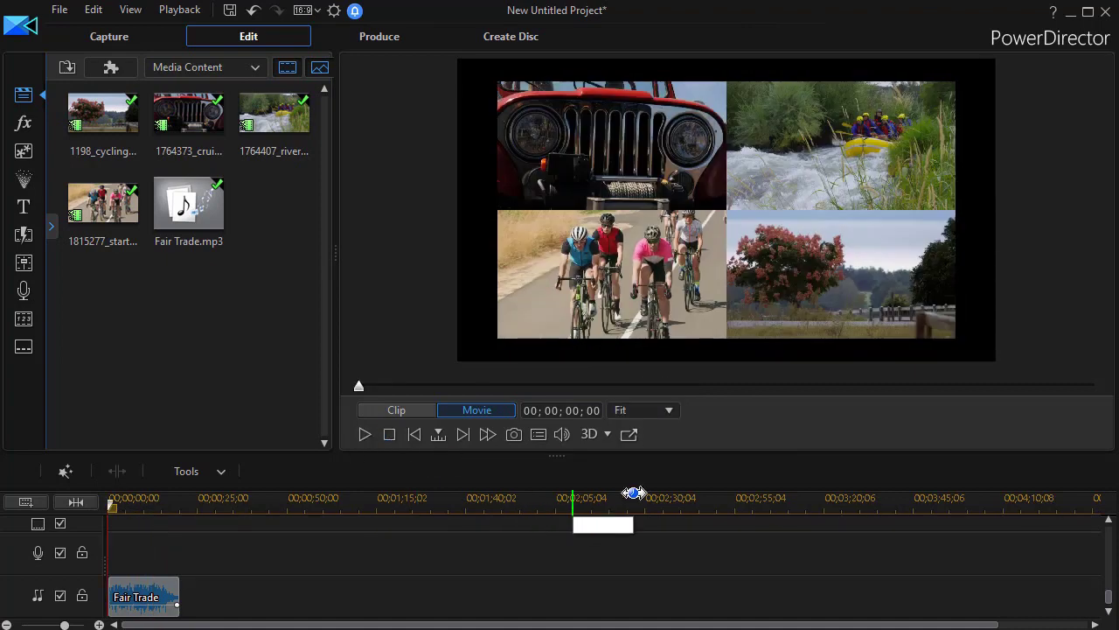